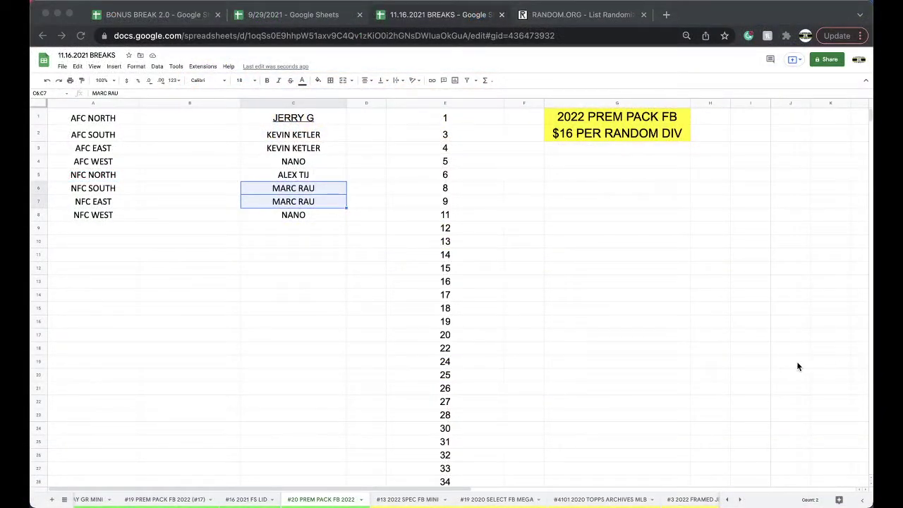
Step: Copy all pack numbers from column E, switch to RANDOM.ORG's List Randomizer and randomize them as a new list
{"action": "left_click", "coordinate": [445, 103]}
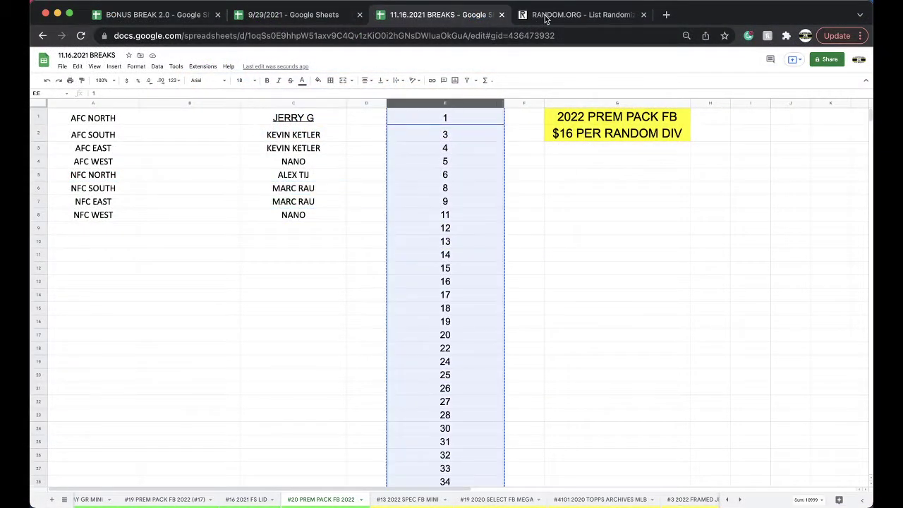
{"action": "left_click", "coordinate": [546, 17]}
{"action": "left_click", "coordinate": [530, 35]}
{"action": "key", "text": "Return"}
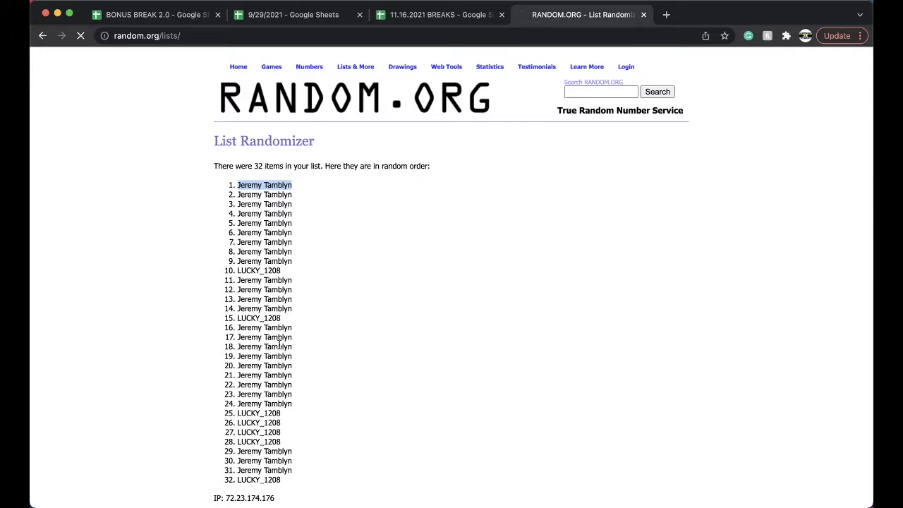
{"action": "left_click", "coordinate": [233, 417]}
Step: Randomize the pack number list three more times
{"action": "scroll", "coordinate": [232, 417], "scroll_direction": "down", "scroll_amount": 15}
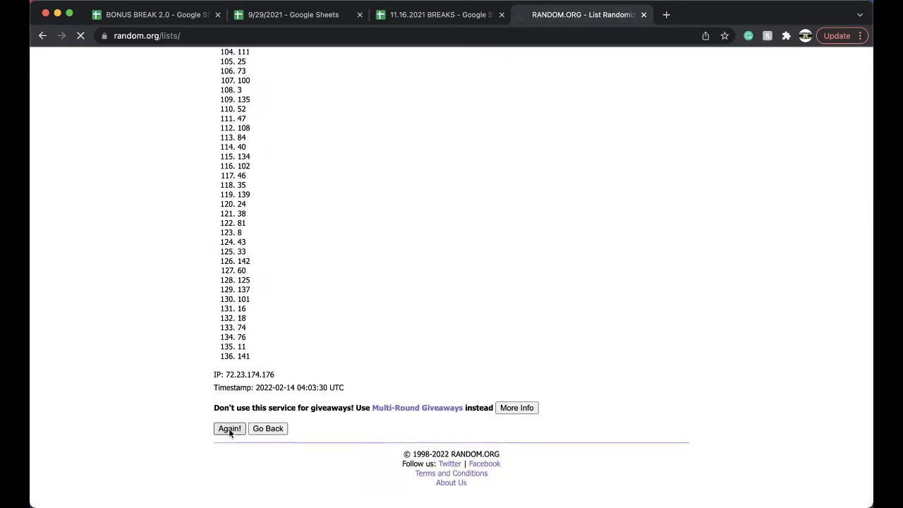
{"action": "left_click", "coordinate": [229, 427]}
{"action": "scroll", "coordinate": [229, 432], "scroll_direction": "down", "scroll_amount": 15}
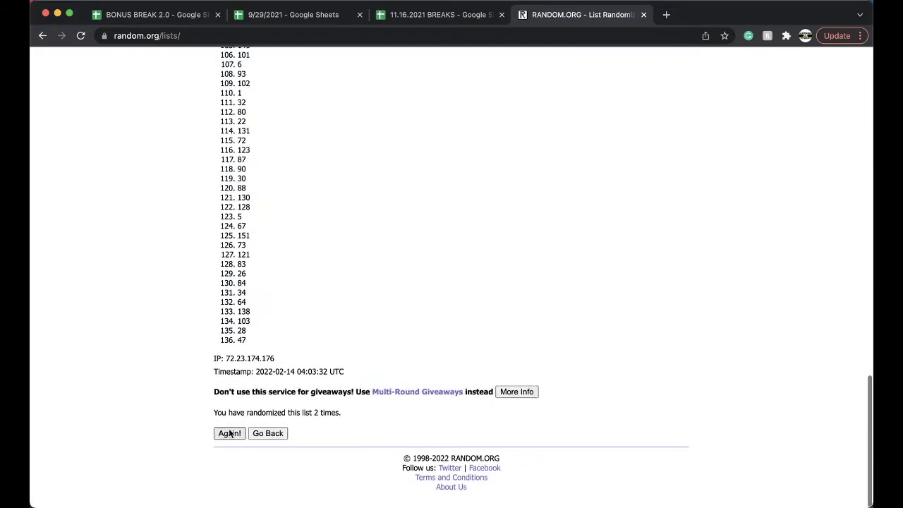
{"action": "left_click", "coordinate": [229, 433]}
{"action": "scroll", "coordinate": [228, 432], "scroll_direction": "down", "scroll_amount": 15}
{"action": "left_click", "coordinate": [227, 432]}
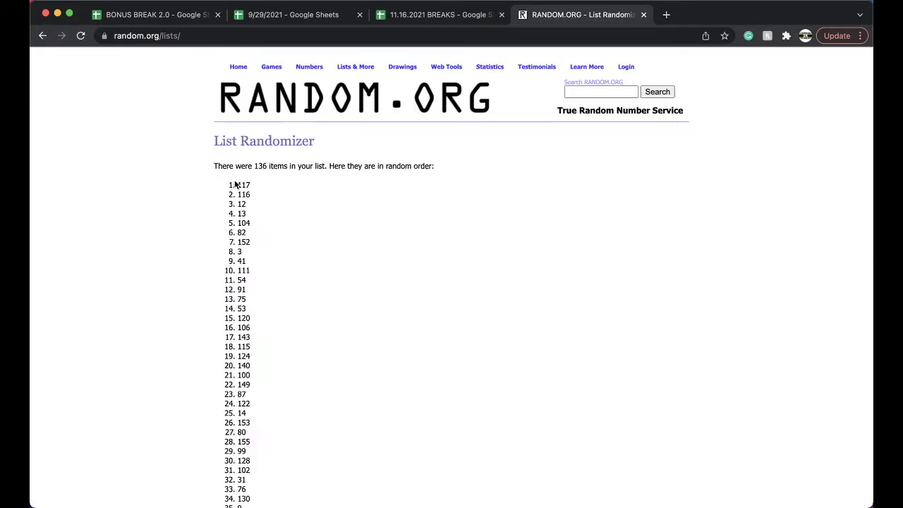
Step: Back in the 11.16.2021 BREAKS spreadsheet, fill the cell with pack number 117 in column E with orange
{"action": "left_click", "coordinate": [465, 14]}
{"action": "scroll", "coordinate": [439, 352], "scroll_direction": "down", "scroll_amount": 5}
{"action": "scroll", "coordinate": [439, 353], "scroll_direction": "down", "scroll_amount": 10}
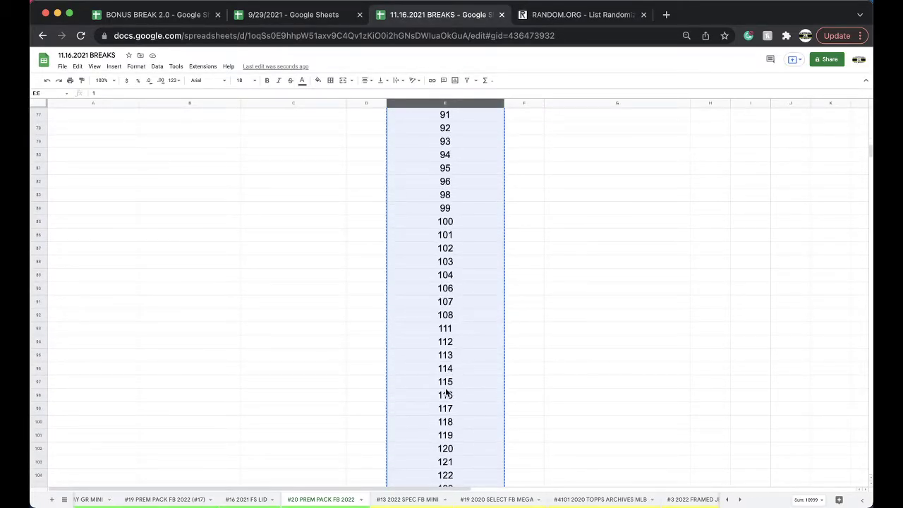
{"action": "left_click", "coordinate": [445, 410]}
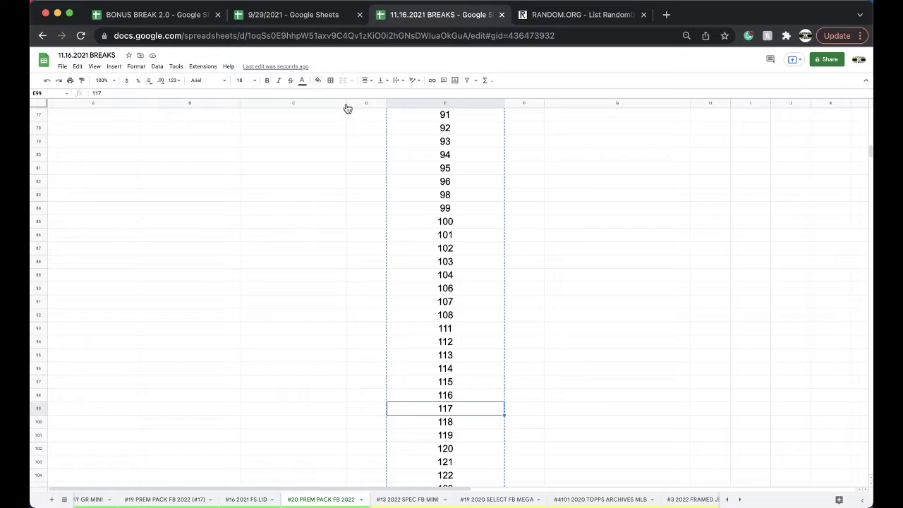
{"action": "left_click", "coordinate": [318, 80]}
{"action": "left_click", "coordinate": [368, 107]}
Step: Duplicate the #20 PREM PACK FB 2022 sheet and rename the copy #21 PREM PACK FB 2022
{"action": "right_click", "coordinate": [310, 501]}
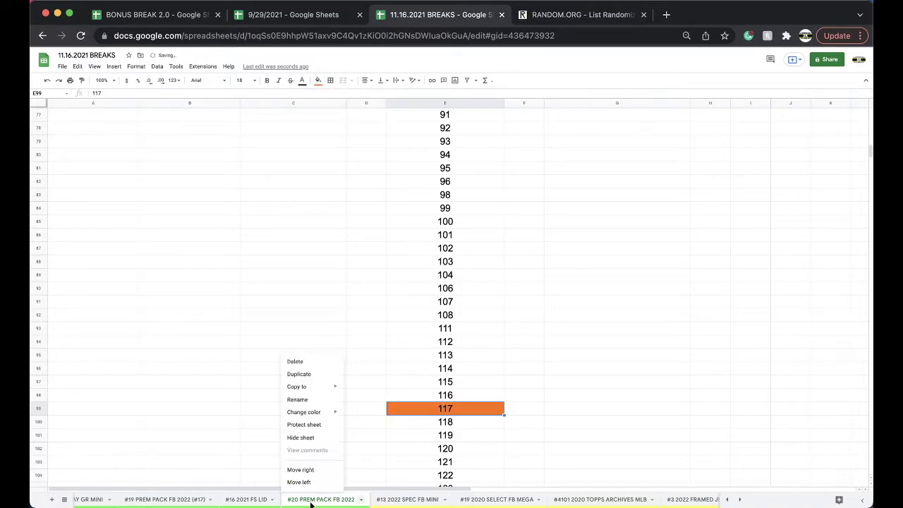
{"action": "left_click", "coordinate": [313, 375]}
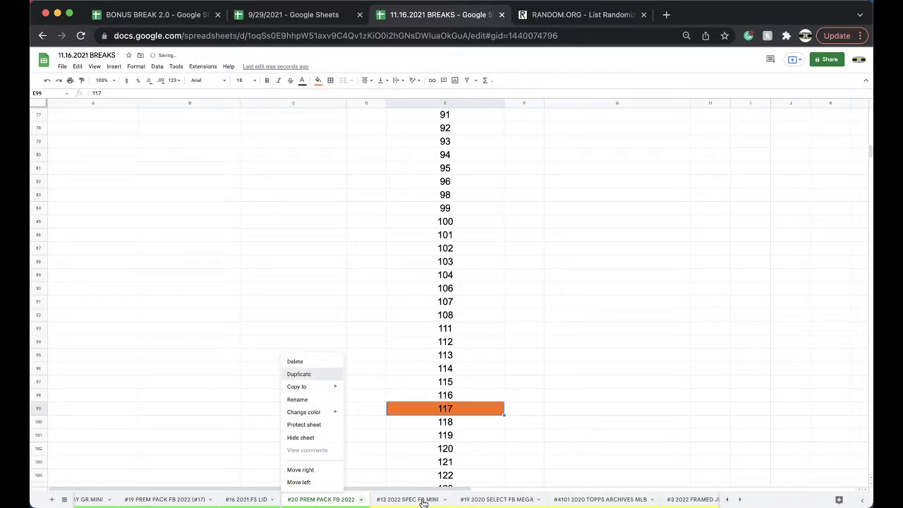
{"action": "double_click", "coordinate": [406, 499]}
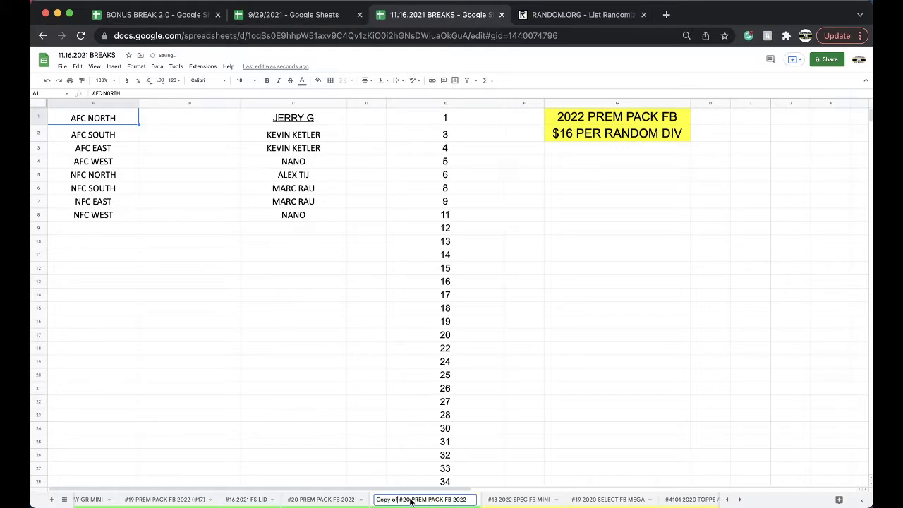
{"action": "key", "text": "shift+Home"}
{"action": "type", "text": "#21"}
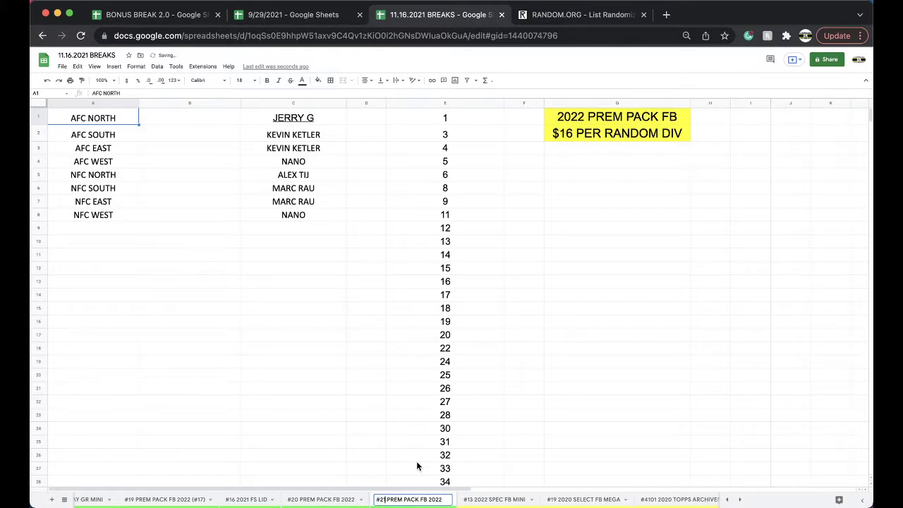
{"action": "left_click", "coordinate": [416, 461]}
Step: Color the #21 PREM PACK FB 2022 sheet's tab yellow and clear the buyer names from column C
{"action": "right_click", "coordinate": [410, 500]}
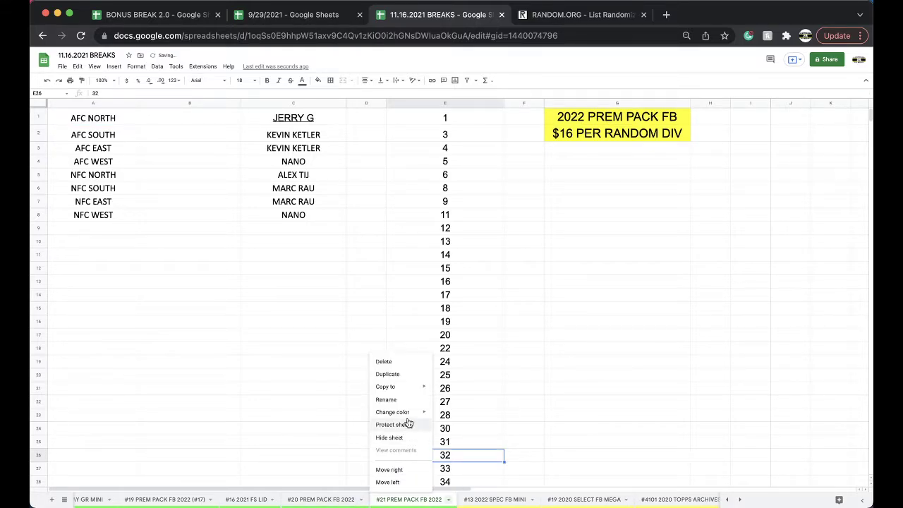
{"action": "mouse_move", "coordinate": [407, 413]}
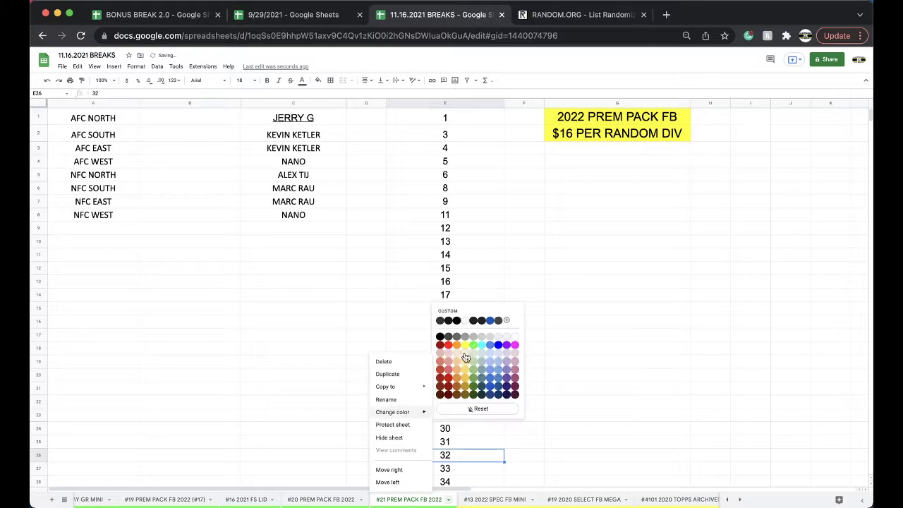
{"action": "left_click", "coordinate": [298, 103]}
{"action": "left_click", "coordinate": [297, 104]}
Step: Delete the orange 117 entry from the #21 sheet's pack number list, closing the gap
{"action": "scroll", "coordinate": [486, 331], "scroll_direction": "down", "scroll_amount": 10}
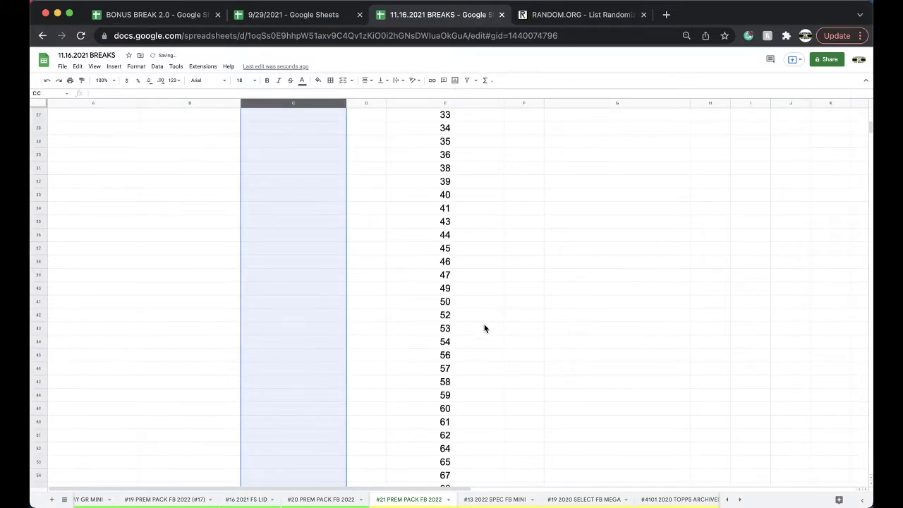
{"action": "scroll", "coordinate": [484, 328], "scroll_direction": "down", "scroll_amount": 15}
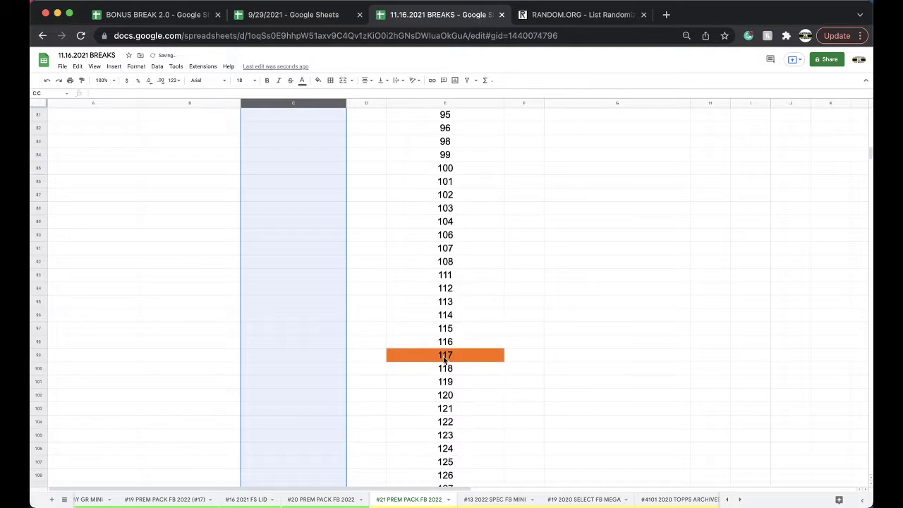
{"action": "right_click", "coordinate": [443, 356]}
{"action": "left_click", "coordinate": [452, 232]}
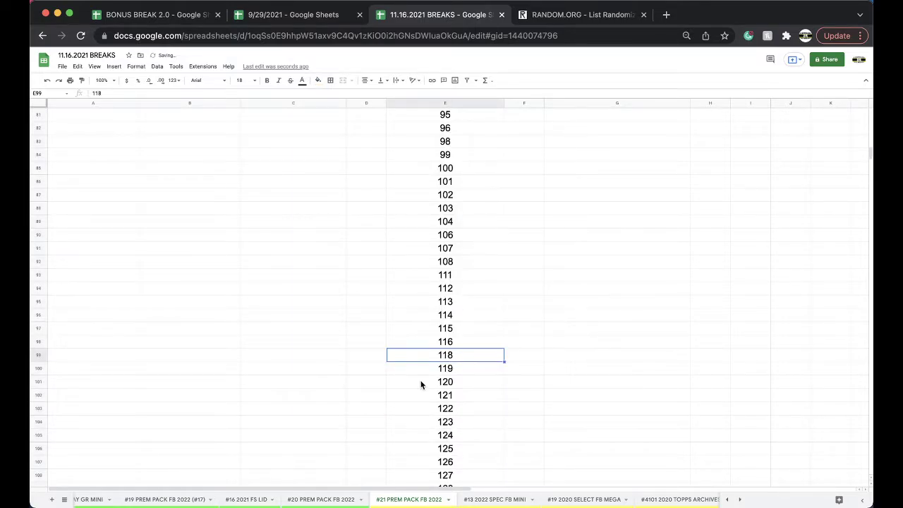
{"action": "scroll", "coordinate": [420, 384], "scroll_direction": "up", "scroll_amount": 20}
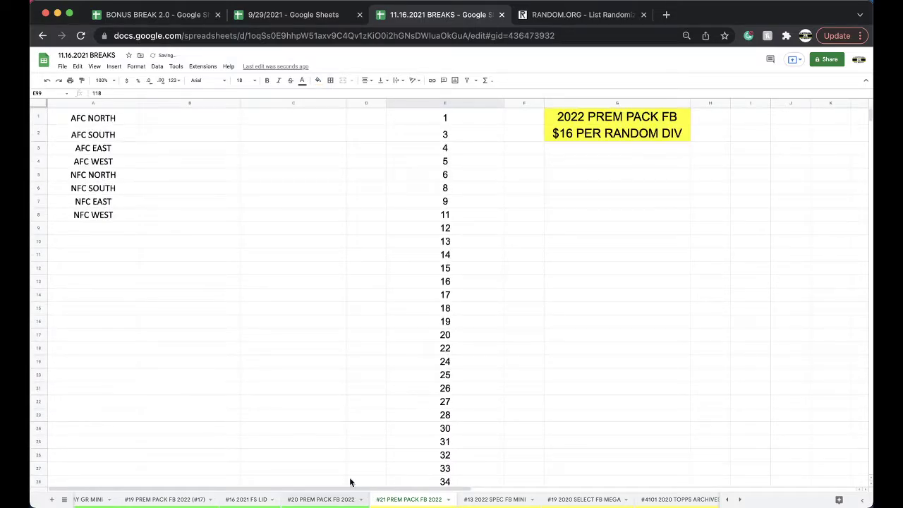
Step: Return to the #20 PREM PACK FB 2022 sheet and copy the eight buyer names in C1:C8
{"action": "left_click", "coordinate": [321, 499]}
{"action": "scroll", "coordinate": [353, 335], "scroll_direction": "up", "scroll_amount": 20}
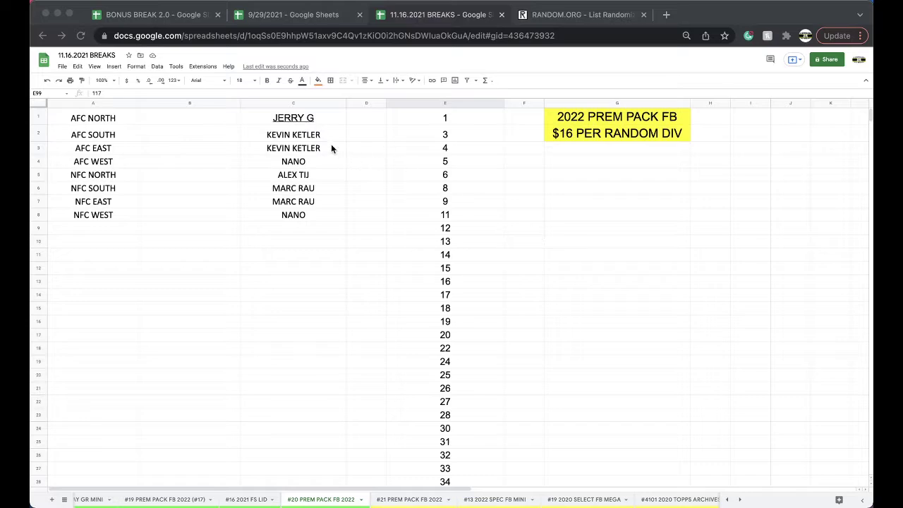
{"action": "left_click", "coordinate": [295, 127]}
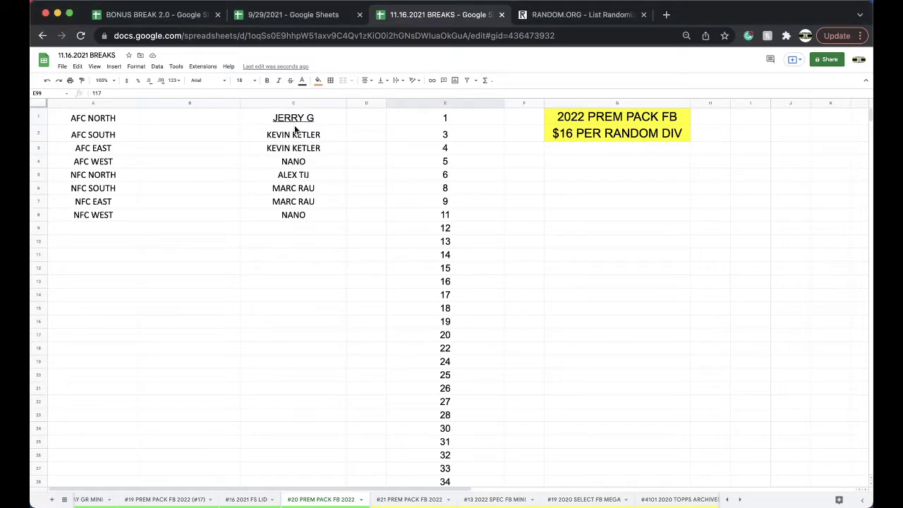
{"action": "left_click_drag", "start_coordinate": [295, 127], "coordinate": [289, 217]}
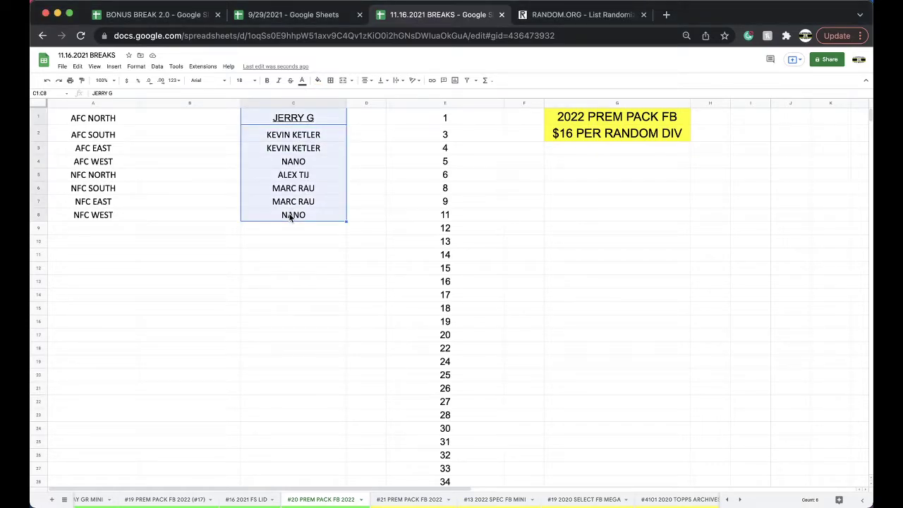
{"action": "key", "text": "super+c"}
Step: Switch to RANDOM.ORG, start a new List Randomizer list, paste the copied buyer names and randomize them
{"action": "left_click", "coordinate": [544, 15]}
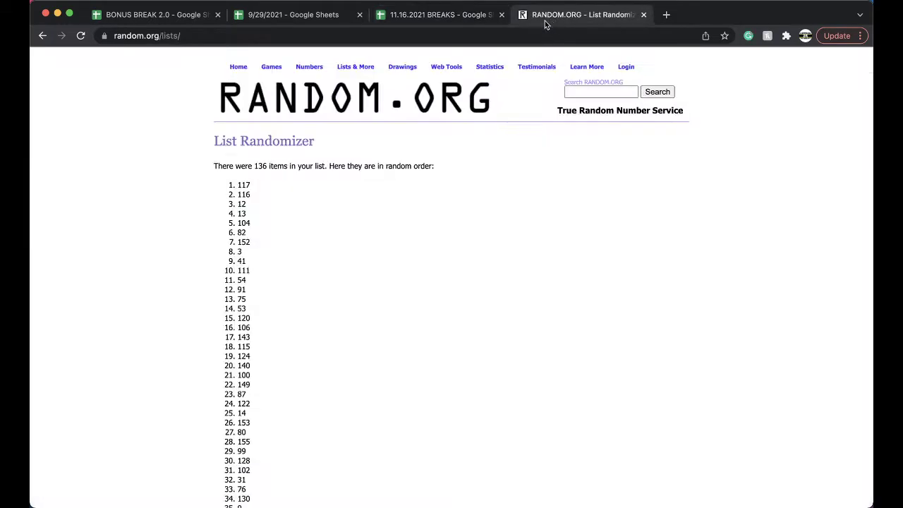
{"action": "key", "text": "super+l"}
{"action": "key", "text": "Return"}
{"action": "left_click", "coordinate": [289, 276]}
{"action": "key", "text": "super+v"}
{"action": "left_click", "coordinate": [237, 419]}
Step: Randomize the buyer name list again until it has been shuffled five times in total
{"action": "left_click", "coordinate": [224, 324]}
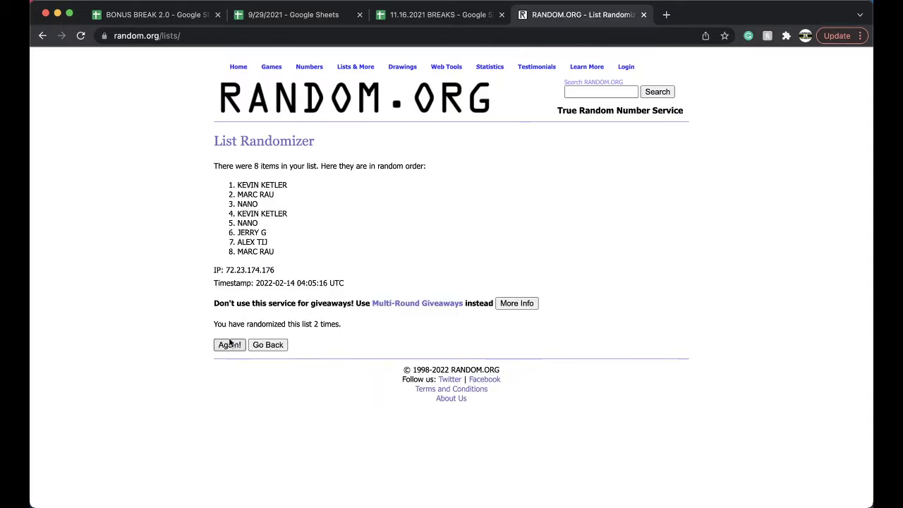
{"action": "left_click", "coordinate": [228, 345]}
{"action": "left_click", "coordinate": [228, 345]}
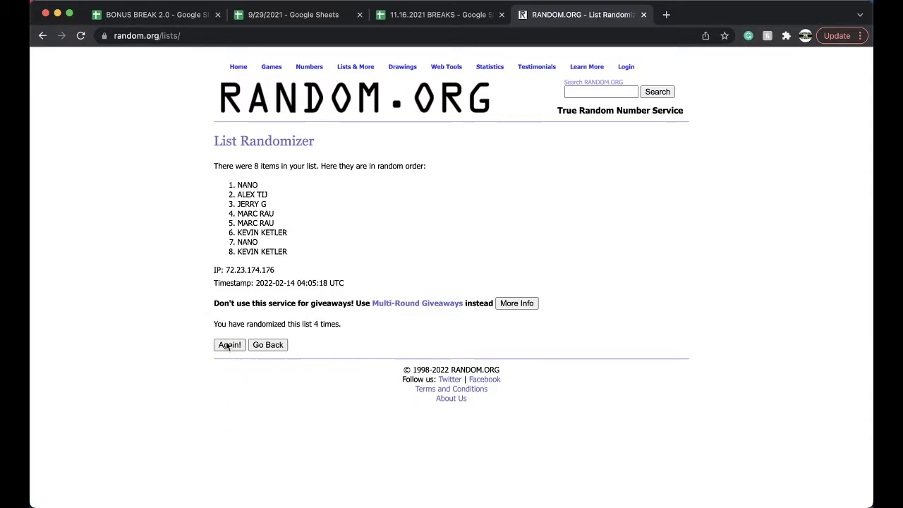
{"action": "left_click", "coordinate": [229, 345]}
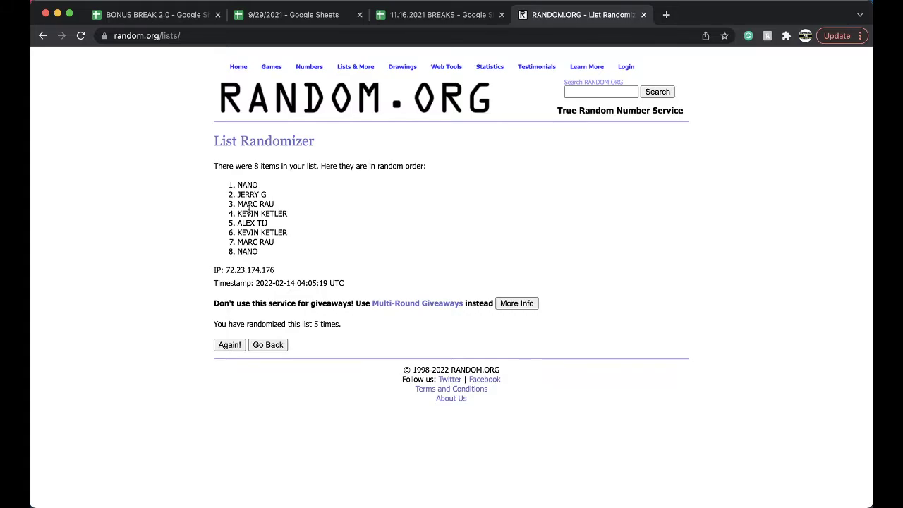
Step: Copy the randomized names into B1:B8 of the #20 sheet, beside the divisions, and set their font size to 18
{"action": "left_click_drag", "start_coordinate": [236, 181], "coordinate": [275, 254]}
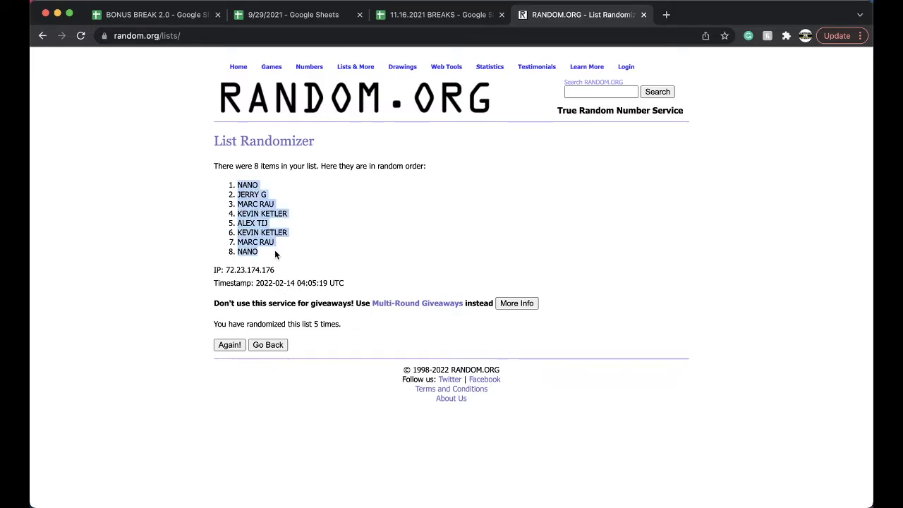
{"action": "left_click", "coordinate": [441, 14]}
{"action": "left_click", "coordinate": [191, 123]}
{"action": "key", "text": "ctrl+v"}
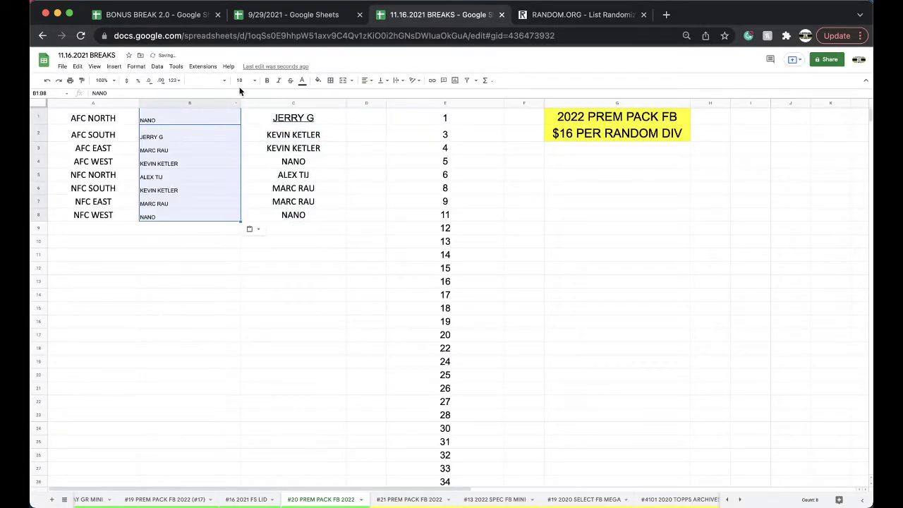
{"action": "left_click", "coordinate": [175, 123]}
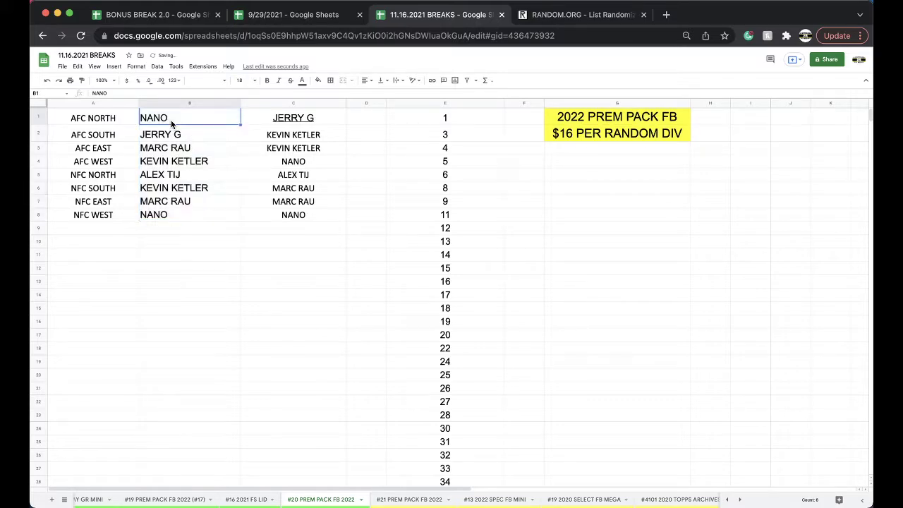
Step: Check the randomizer result against the sheet and go through the name assigned to each division in column B
{"action": "left_click", "coordinate": [579, 14]}
{"action": "left_click", "coordinate": [460, 19]}
{"action": "key", "text": "Down"}
{"action": "key", "text": "Down"}
{"action": "key", "text": "Down"}
{"action": "key", "text": "Down"}
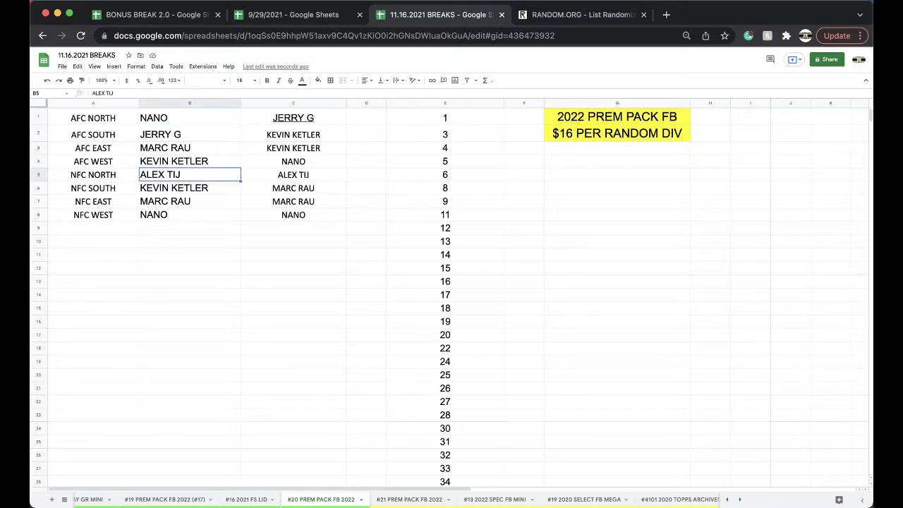
{"action": "key", "text": "Down"}
{"action": "key", "text": "Down"}
{"action": "key", "text": "Down"}
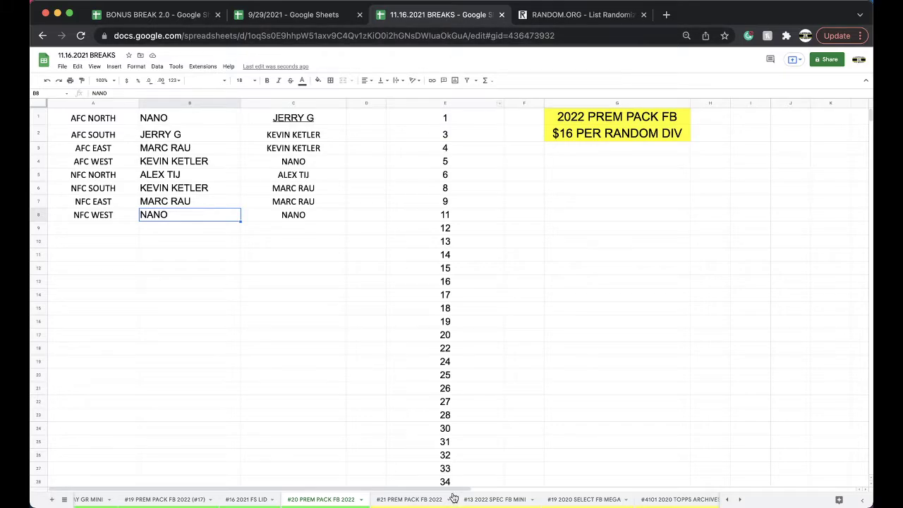
Step: Open the #10 2022 GR VALUE MS sheet and copy the buyer name in C8 into C9 for GOLF
{"action": "scroll", "coordinate": [450, 501], "scroll_direction": "right", "scroll_amount": 5}
{"action": "scroll", "coordinate": [450, 500], "scroll_direction": "right", "scroll_amount": 10}
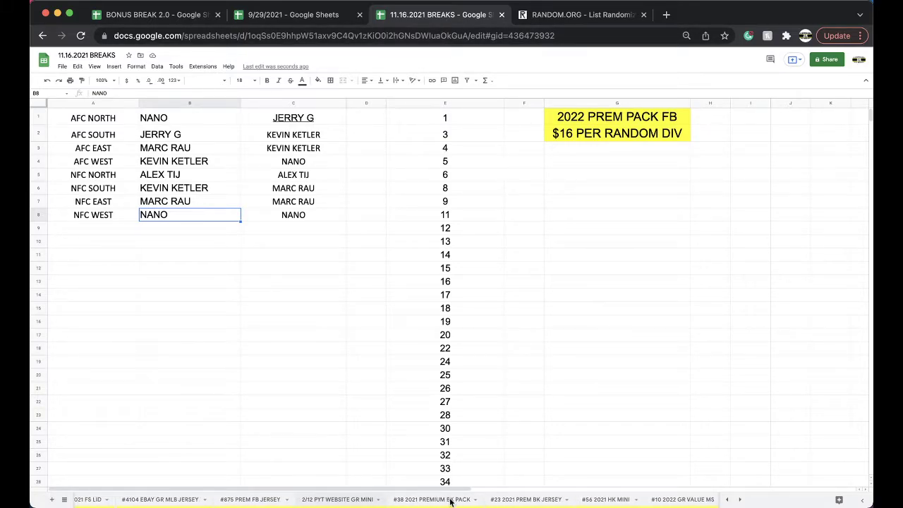
{"action": "scroll", "coordinate": [450, 501], "scroll_direction": "right", "scroll_amount": 3}
{"action": "left_click", "coordinate": [455, 501]}
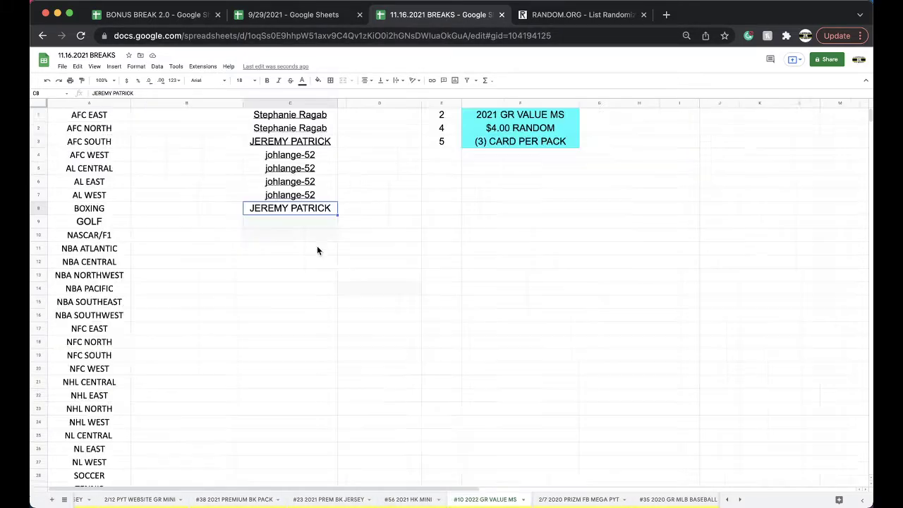
{"action": "key", "text": "super+c"}
{"action": "key", "text": "Down"}
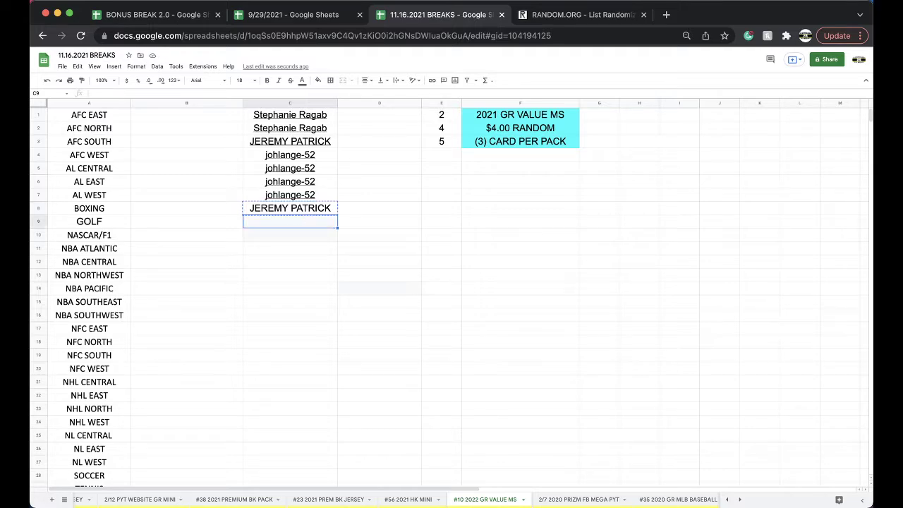
{"action": "key", "text": "super+v"}
Step: Check the CREDIT sheet of the 9/29/2021 workbook, and return to the #20 PREM PACK FB 2022 sheet in 11.16.2021 BREAKS
{"action": "left_click", "coordinate": [267, 15]}
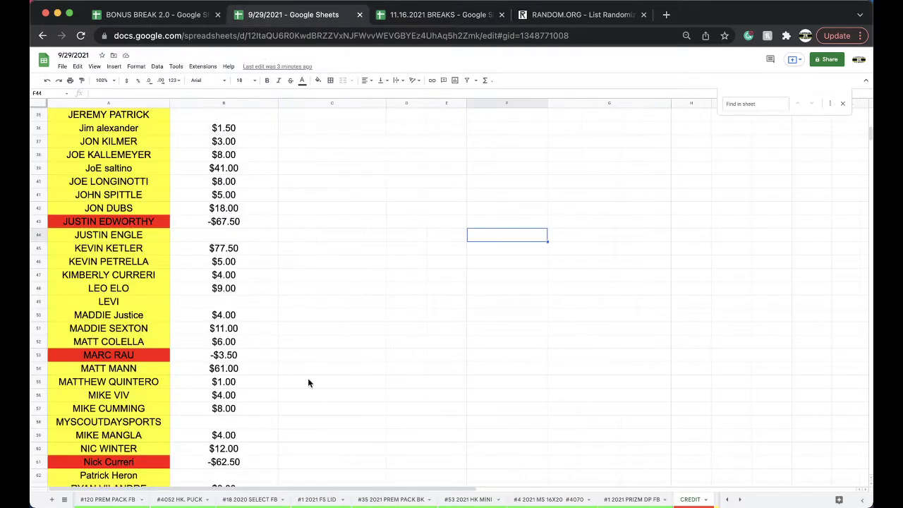
{"action": "left_click", "coordinate": [409, 17]}
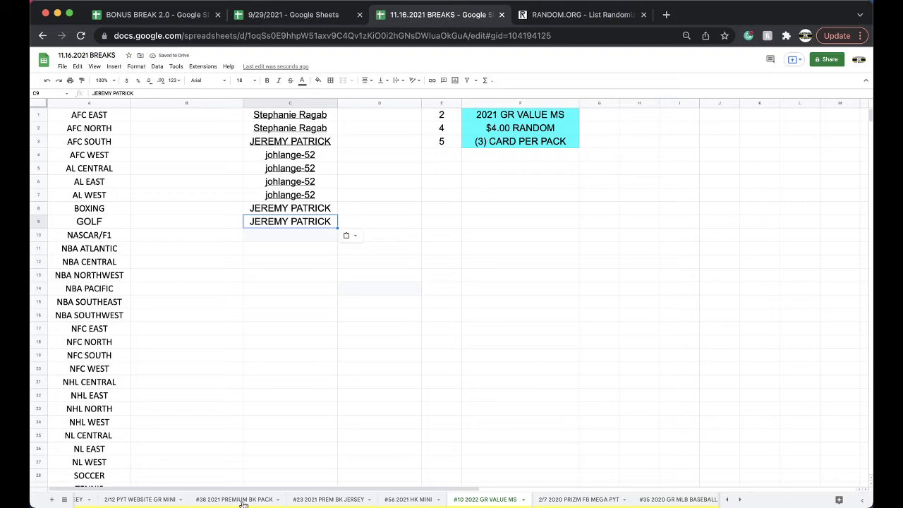
{"action": "scroll", "coordinate": [241, 503], "scroll_direction": "right", "scroll_amount": 10}
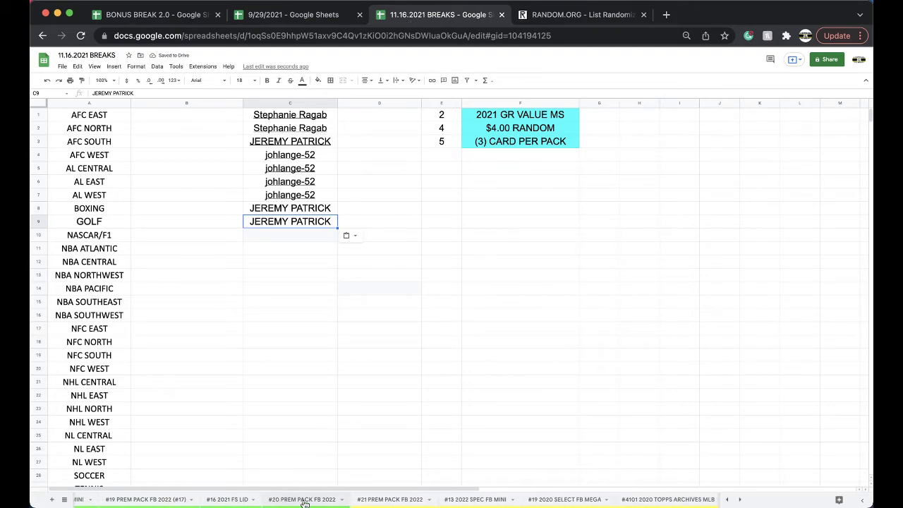
{"action": "left_click", "coordinate": [304, 500]}
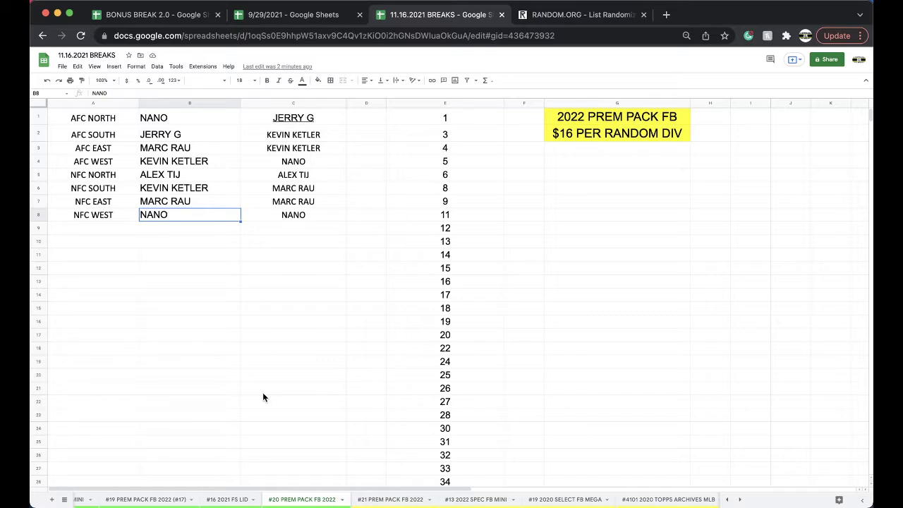
Step: On the #19 2020 SELECT FB MEGA sheet, copy the buyer name in C9 into C15 for the Jacksonville Jaguars
{"action": "left_click", "coordinate": [281, 229]}
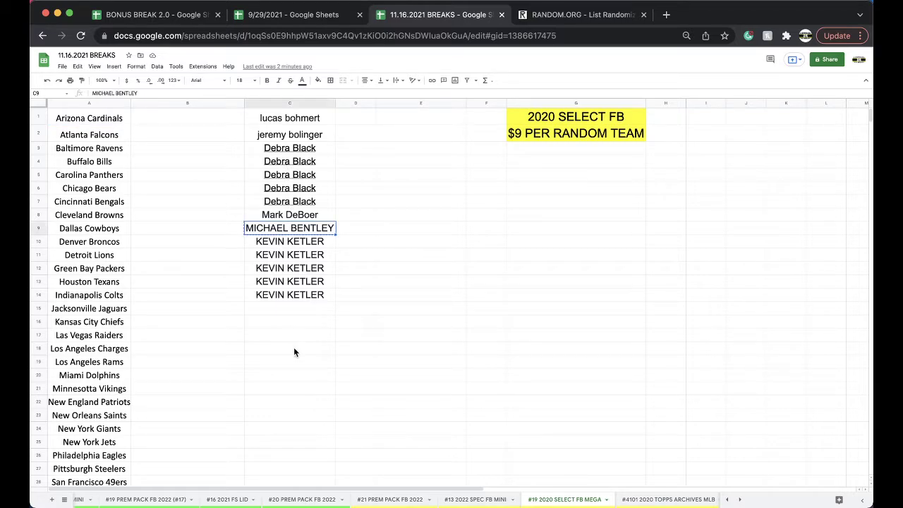
{"action": "key", "text": "ctrl+c"}
{"action": "left_click", "coordinate": [272, 308]}
{"action": "key", "text": "ctrl+v"}
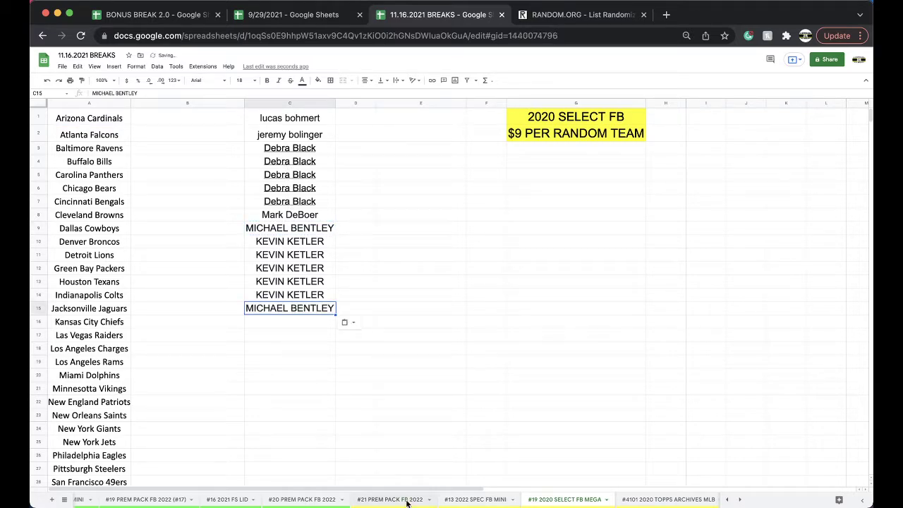
Step: Return to the #20 PREM PACK FB 2022 sheet and fill cell B1, beside AFC NORTH, with green
{"action": "left_click", "coordinate": [407, 500]}
{"action": "left_click", "coordinate": [321, 500]}
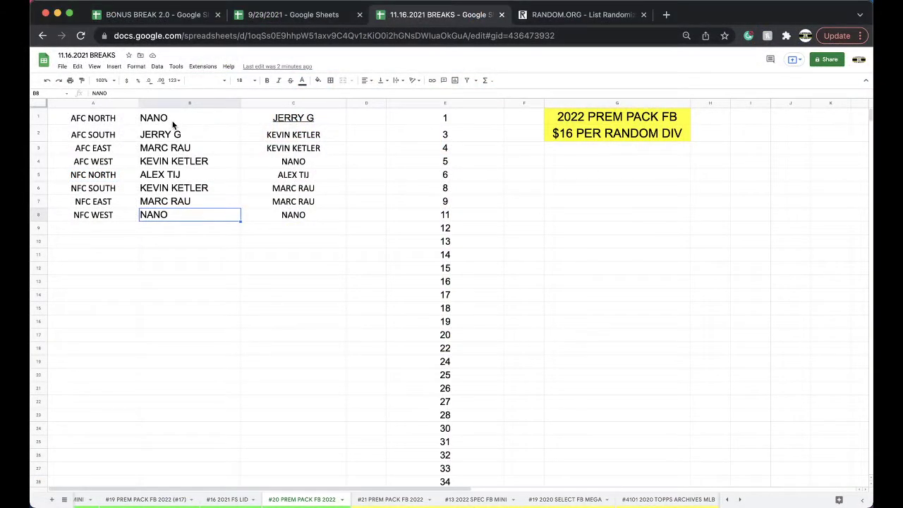
{"action": "left_click", "coordinate": [174, 121]}
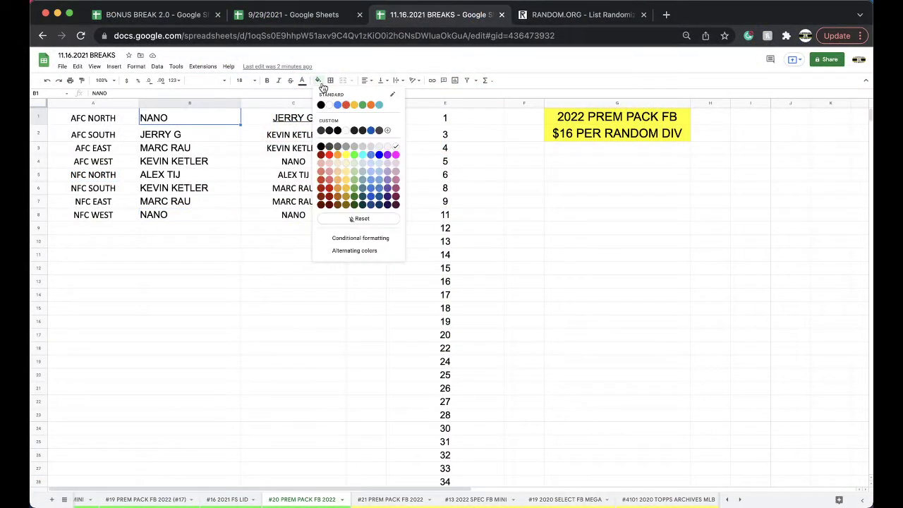
{"action": "left_click", "coordinate": [363, 104]}
Step: Copy the buyer names in C1:C8 of the #20 sheet into an empty RANDOM.ORG List Randomizer form
{"action": "left_click_drag", "start_coordinate": [304, 118], "coordinate": [305, 217]}
{"action": "left_click", "coordinate": [549, 13]}
{"action": "left_click", "coordinate": [523, 34]}
{"action": "key", "text": "Return"}
{"action": "left_click", "coordinate": [339, 303]}
{"action": "key", "text": "super+v"}
Step: Randomize the pasted buyer list five times in total to draw the bonus spot winner
{"action": "left_click", "coordinate": [238, 416]}
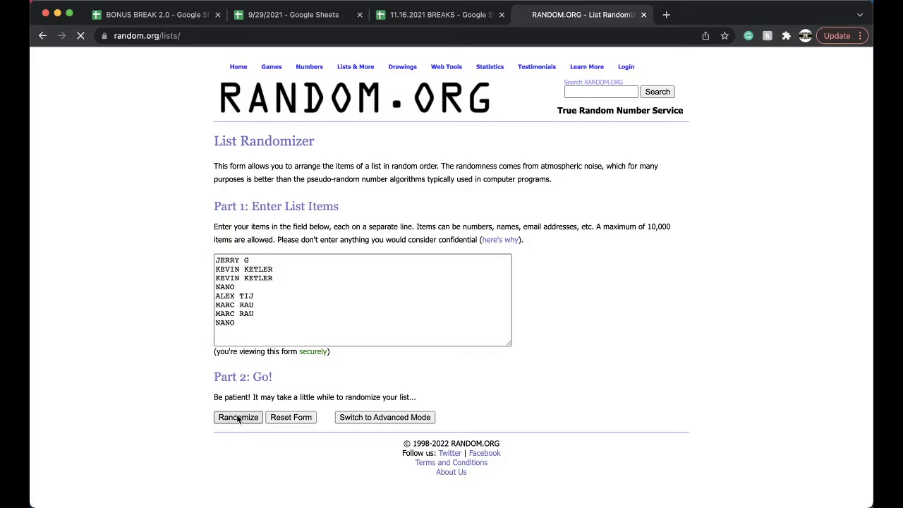
{"action": "left_click", "coordinate": [227, 323]}
{"action": "left_click", "coordinate": [228, 344]}
{"action": "left_click", "coordinate": [227, 345]}
{"action": "left_click", "coordinate": [226, 345]}
Step: Copy the first randomized name into C16 of the #308 BONUS FOOTBALL sheet for the Kansas City Chiefs, keeping values only
{"action": "triple_click", "coordinate": [252, 183]}
{"action": "left_click", "coordinate": [450, 16]}
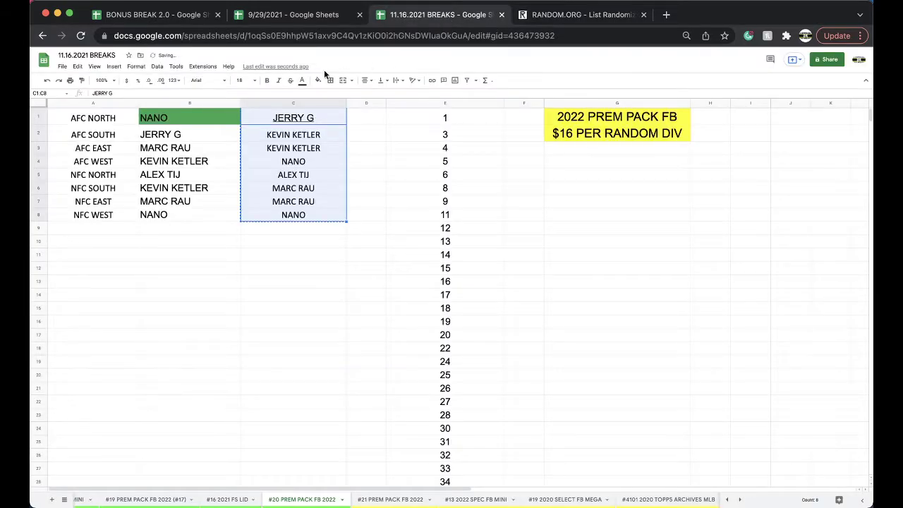
{"action": "left_click", "coordinate": [209, 17]}
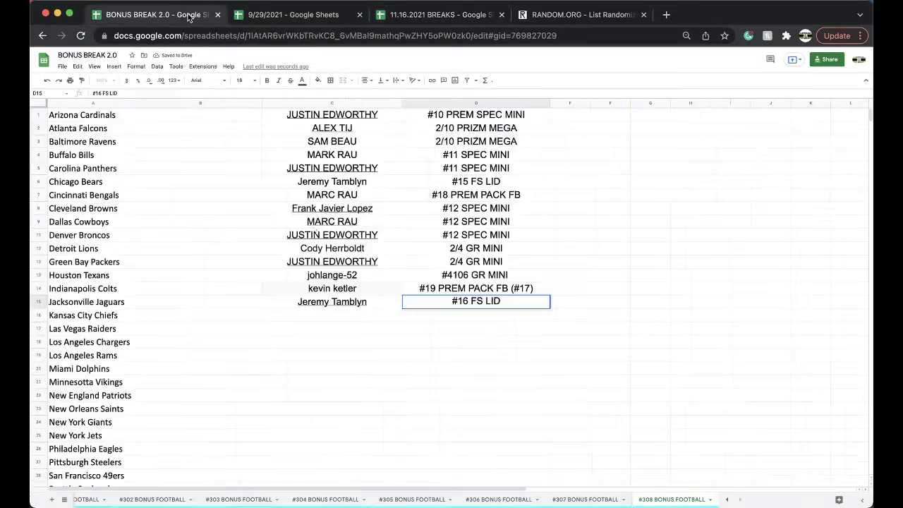
{"action": "left_click", "coordinate": [374, 318]}
{"action": "key", "text": "super+v"}
{"action": "left_click", "coordinate": [411, 342]}
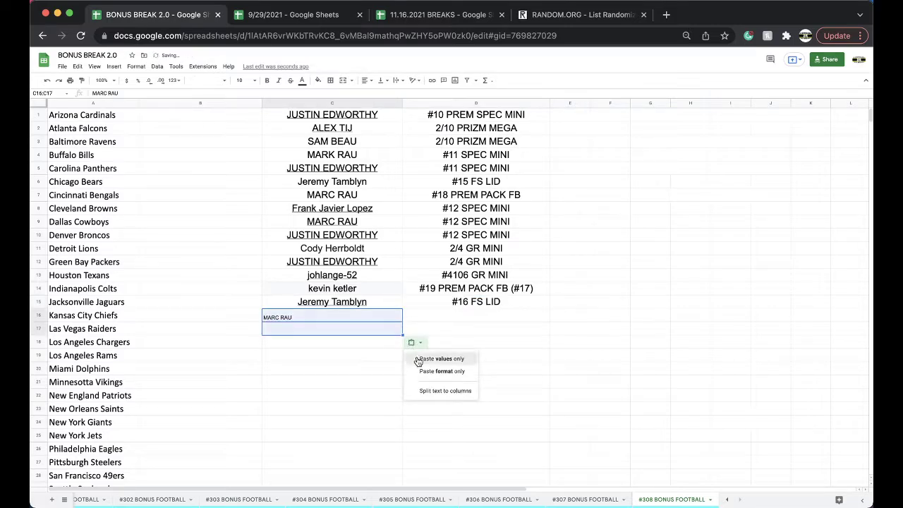
{"action": "left_click", "coordinate": [419, 358]}
Step: Enter "#20 PREM PACK FB" as the source break in D16, beside the new bonus winner
{"action": "left_click", "coordinate": [433, 319]}
{"action": "type", "text": "#20 PREM PACK"}
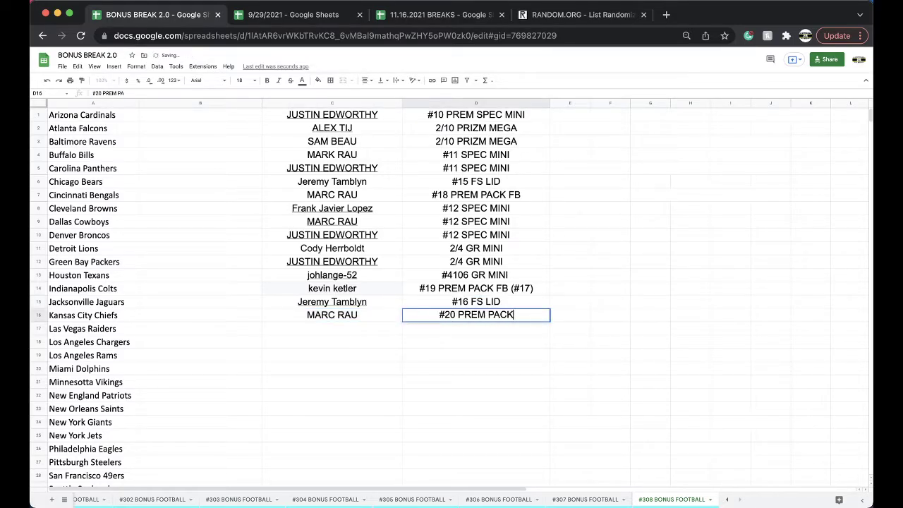
{"action": "type", "text": " FB"}
Step: Go through the open break sheets in 11.16.2021 BREAKS, from #21 PREM PACK FB 2022 to #3 2022 FRAMED JERSEY CHOICE
{"action": "left_click", "coordinate": [461, 20]}
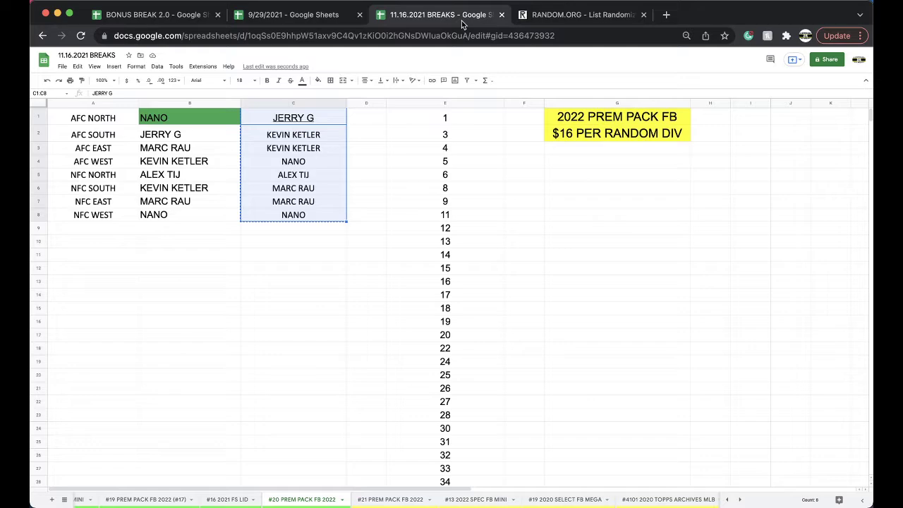
{"action": "left_click", "coordinate": [402, 499]}
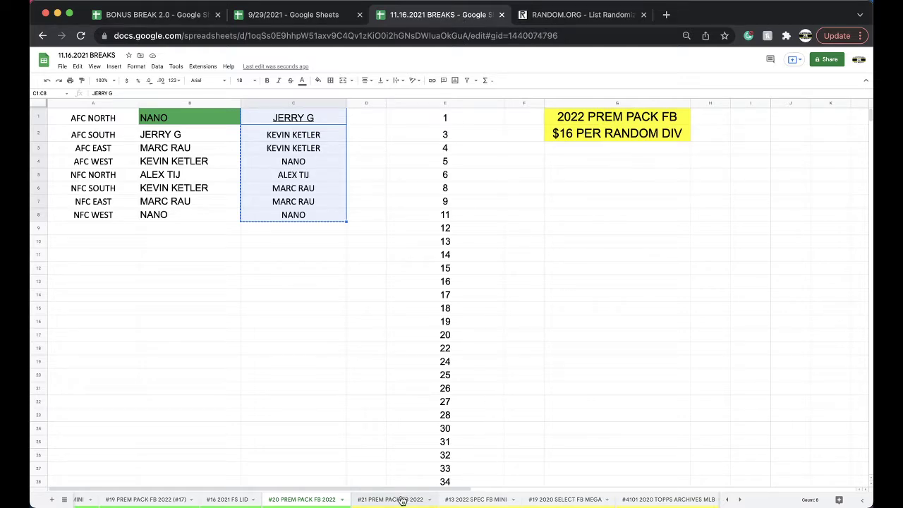
{"action": "left_click", "coordinate": [460, 499]}
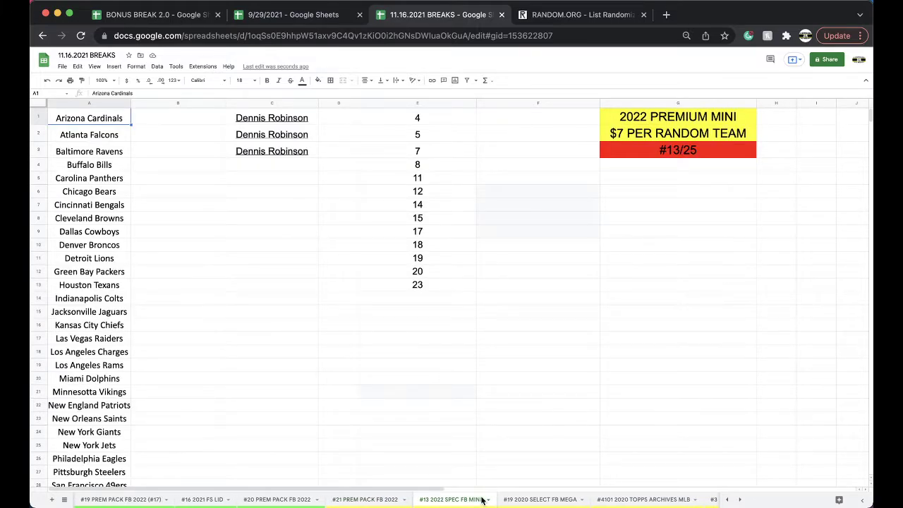
{"action": "left_click", "coordinate": [523, 500]}
{"action": "left_click", "coordinate": [603, 499]}
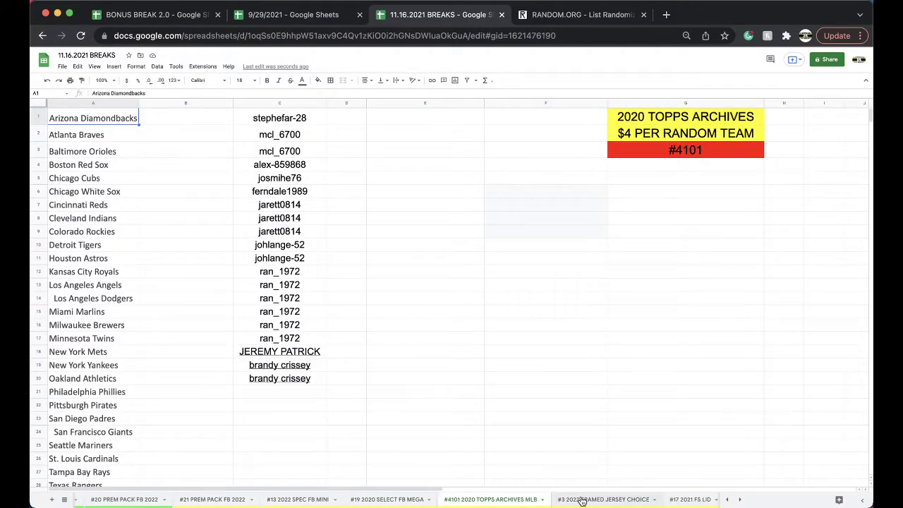
{"action": "left_click", "coordinate": [582, 499]}
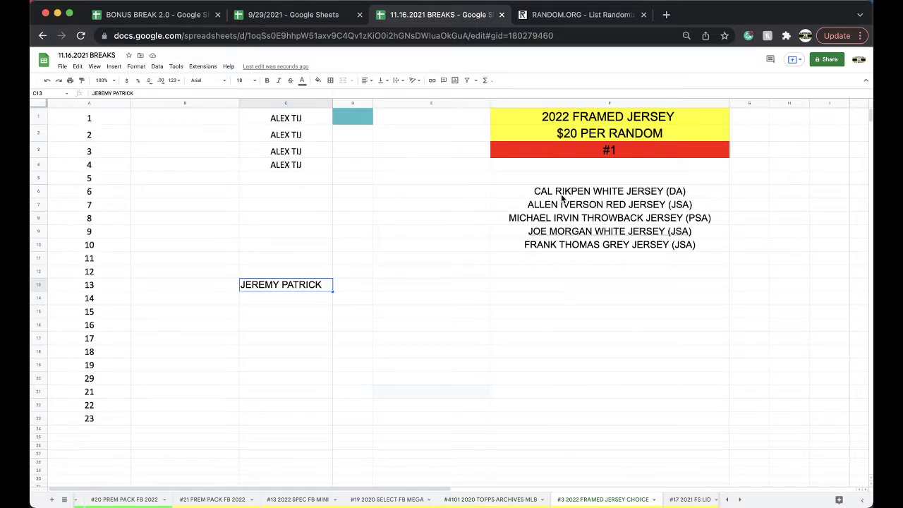
Step: Review the available framed jerseys listed in F6:F10 of the #3 2022 FRAMED JERSEY CHOICE sheet
{"action": "left_click_drag", "start_coordinate": [562, 197], "coordinate": [558, 244]}
{"action": "left_click", "coordinate": [564, 205]}
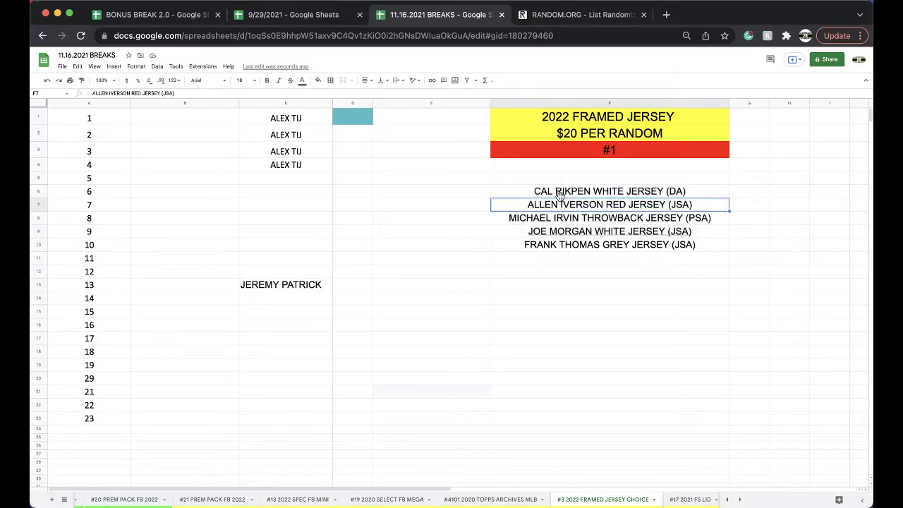
{"action": "left_click", "coordinate": [562, 196]}
{"action": "left_click", "coordinate": [561, 220]}
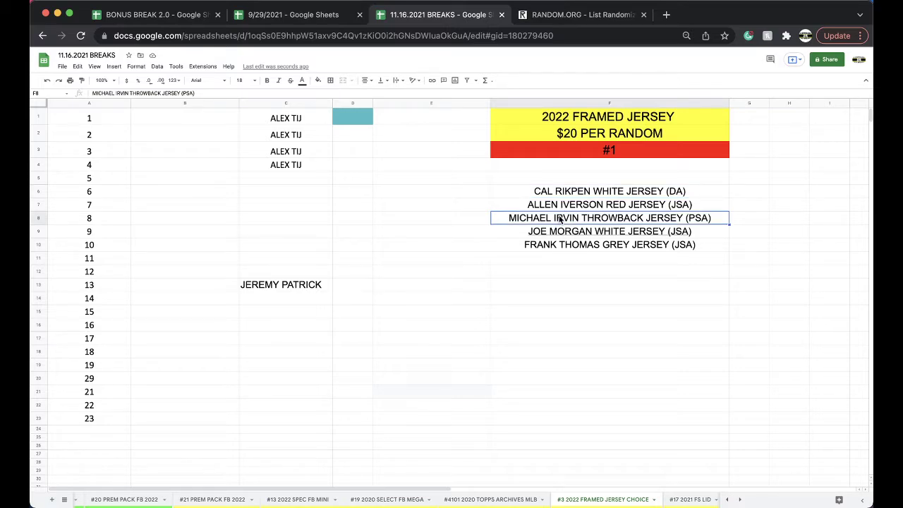
{"action": "left_click", "coordinate": [561, 196]}
{"action": "left_click", "coordinate": [555, 204]}
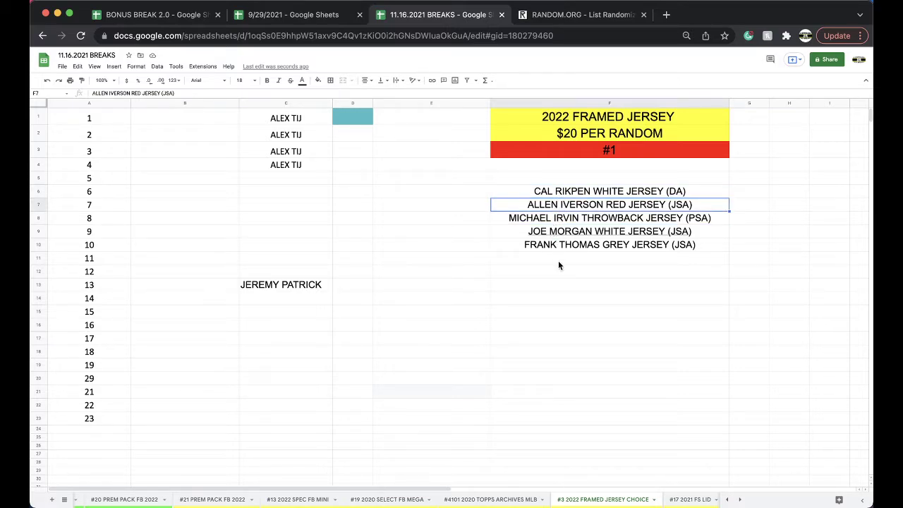
Step: Look over the #17 2021 FS LID sheet and return to the #21 PREM PACK FB 2022 sheet
{"action": "scroll", "coordinate": [585, 497], "scroll_direction": "right", "scroll_amount": 2}
{"action": "left_click", "coordinate": [615, 498]}
{"action": "scroll", "coordinate": [617, 498], "scroll_direction": "left", "scroll_amount": 5}
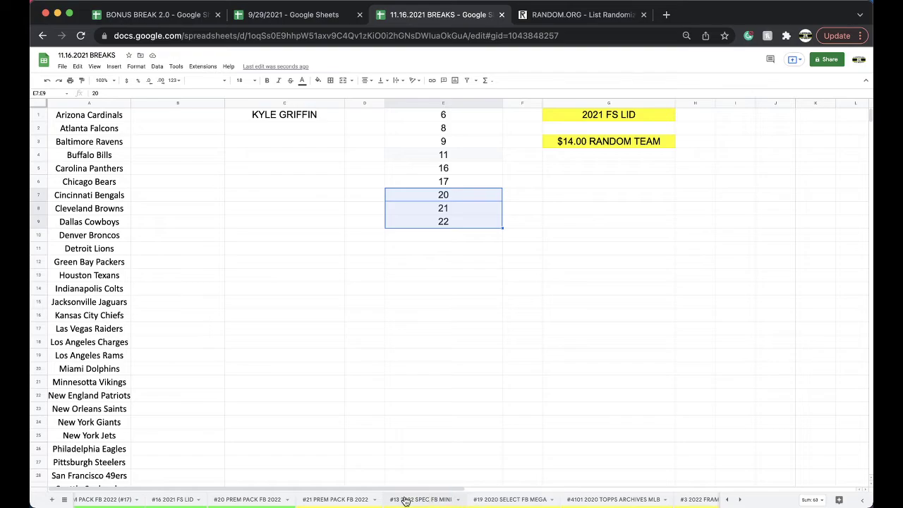
{"action": "left_click", "coordinate": [345, 499]}
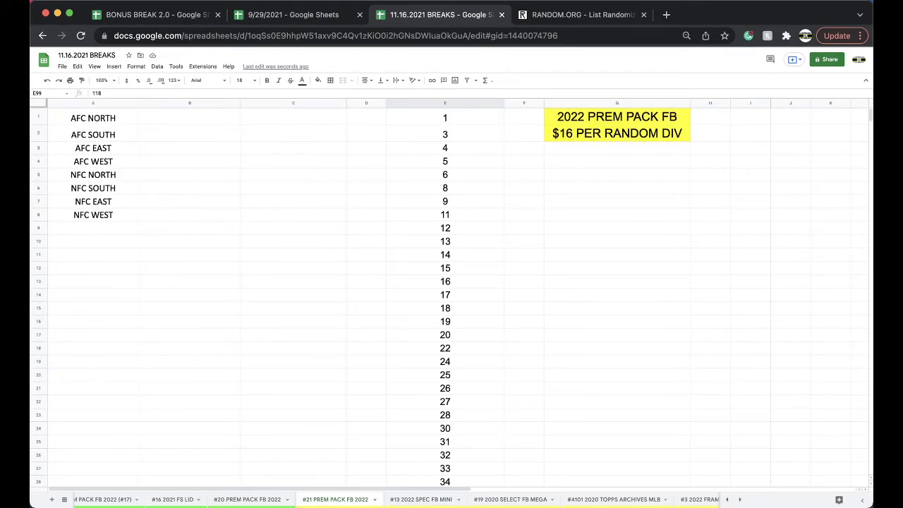